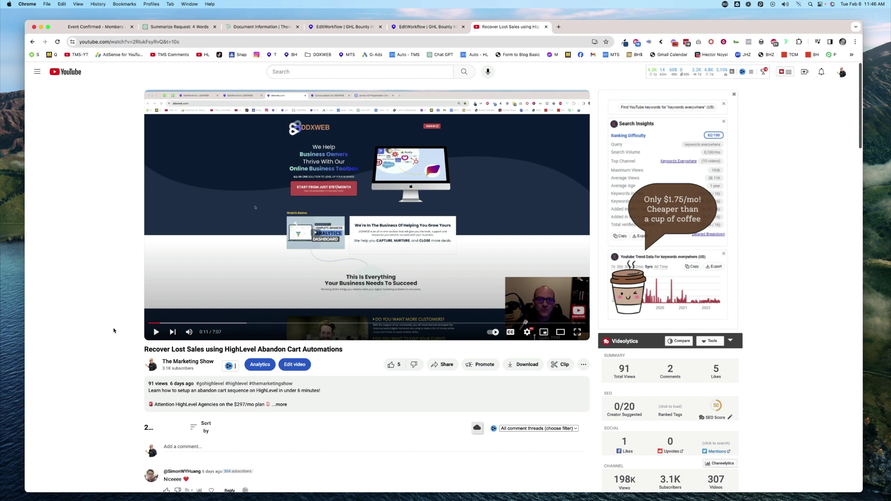
Expand the video description and open the video's transcript.
{"action": "left_click", "coordinate": [583, 364]}
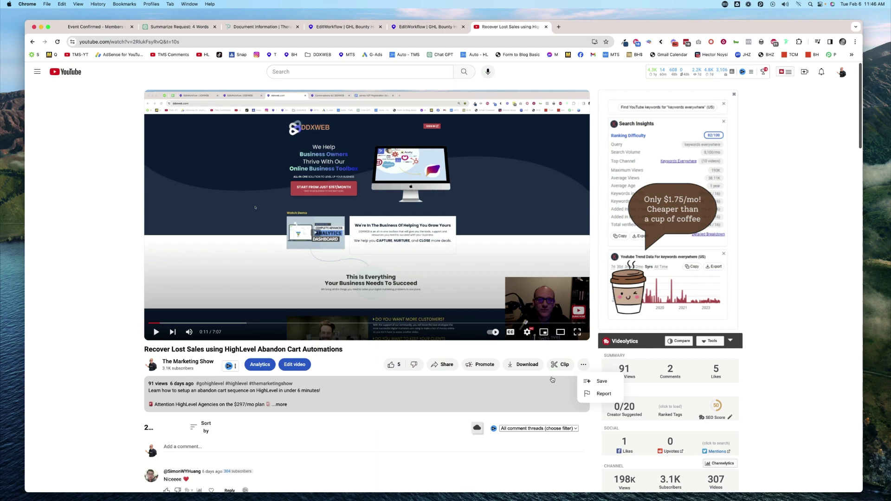
{"action": "left_click", "coordinate": [511, 390]}
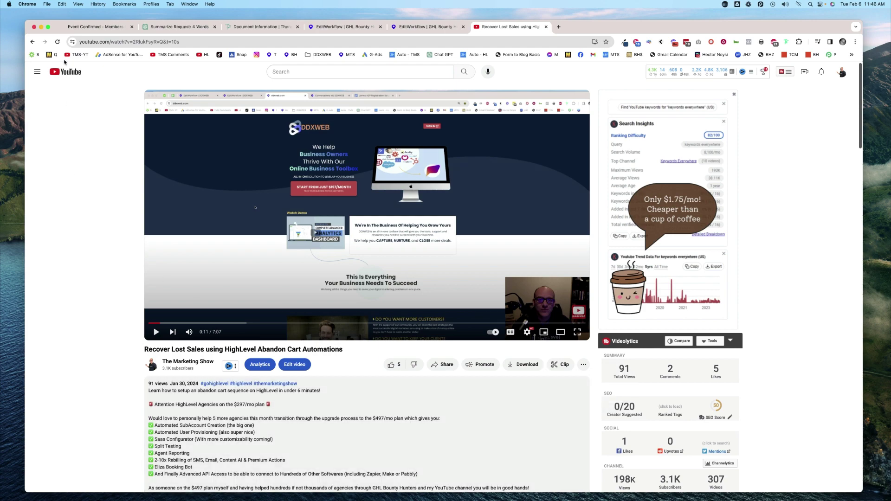
{"action": "scroll", "coordinate": [235, 238], "scroll_direction": "down", "scroll_amount": 15}
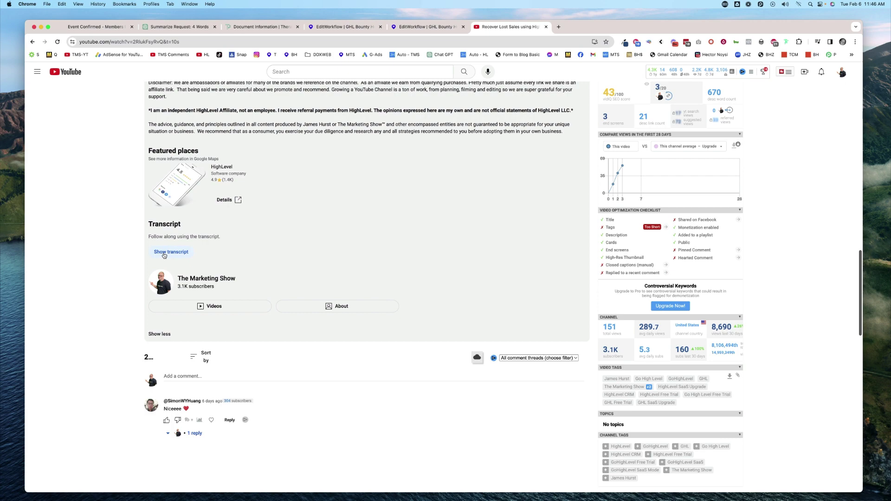
{"action": "left_click", "coordinate": [164, 256]}
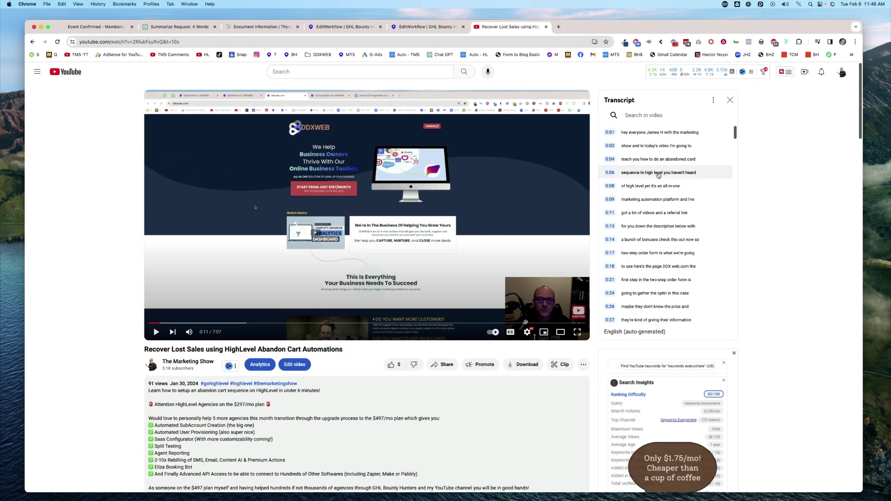
Hide the transcript timestamps and select the transcript text.
{"action": "left_click", "coordinate": [714, 102]}
{"action": "left_click", "coordinate": [733, 116]}
{"action": "left_click_drag", "start_coordinate": [619, 141], "coordinate": [682, 344]}
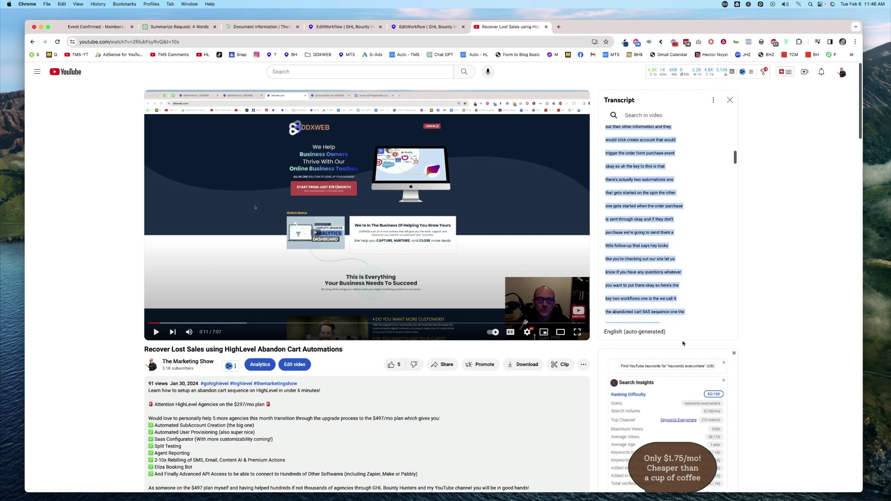
Read through the abandoned-cart transcript in the 'Summarize Request: 4 Words' ChatGPT chat.
{"action": "left_click", "coordinate": [163, 29]}
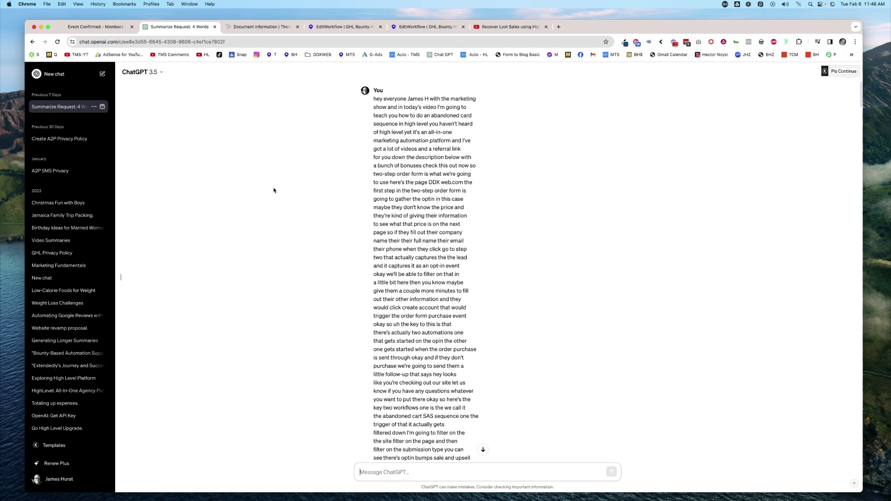
{"action": "scroll", "coordinate": [468, 220], "scroll_direction": "down", "scroll_amount": 6}
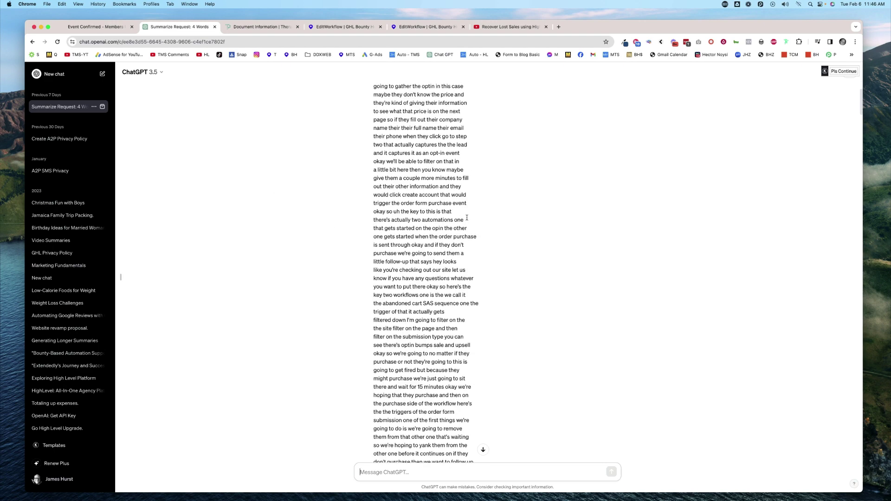
{"action": "scroll", "coordinate": [467, 218], "scroll_direction": "down", "scroll_amount": 5}
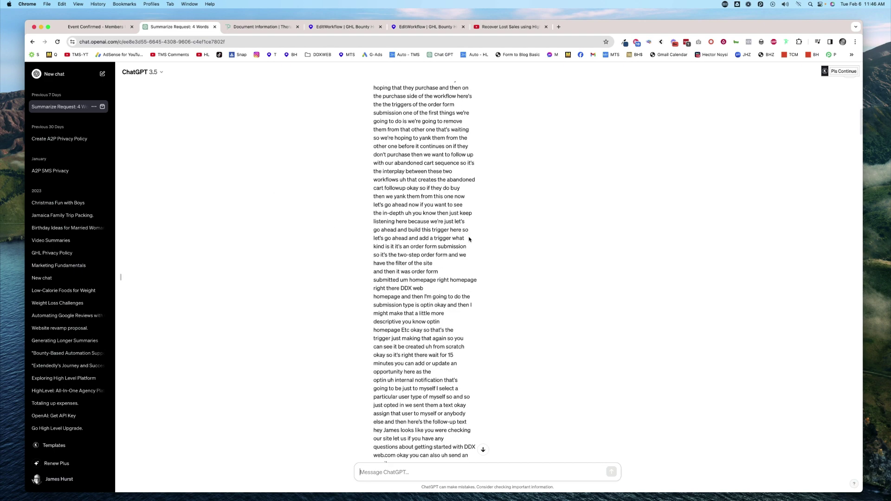
{"action": "scroll", "coordinate": [469, 239], "scroll_direction": "down", "scroll_amount": 1}
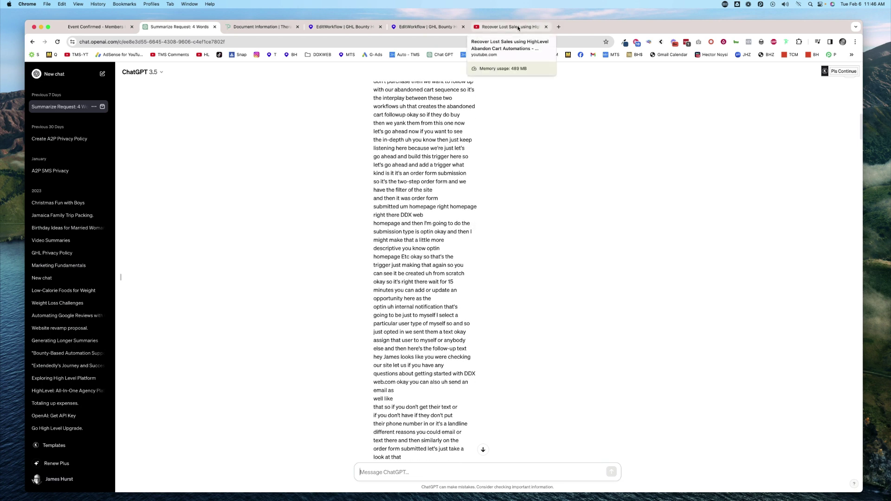
Bring up the 'send bait email for abandon cart' workflow and check its title.
{"action": "left_click", "coordinate": [354, 28]}
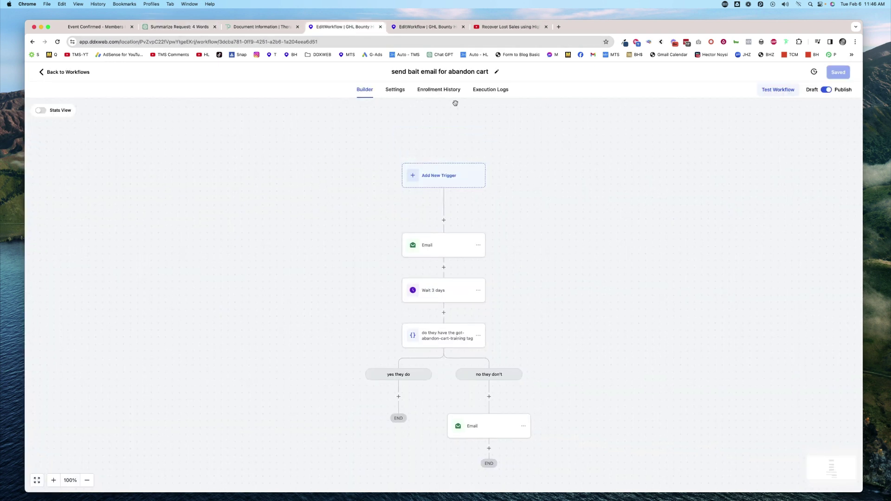
{"action": "left_click_drag", "start_coordinate": [400, 72], "coordinate": [488, 104]}
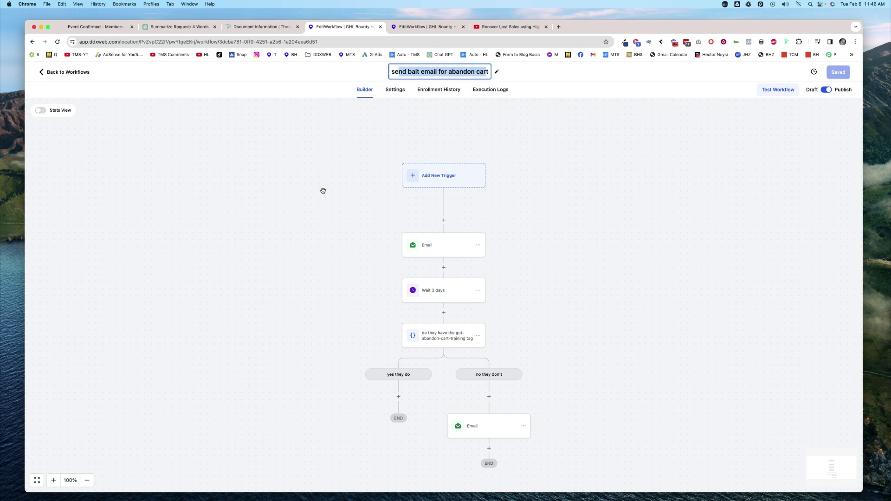
{"action": "left_click", "coordinate": [377, 180]}
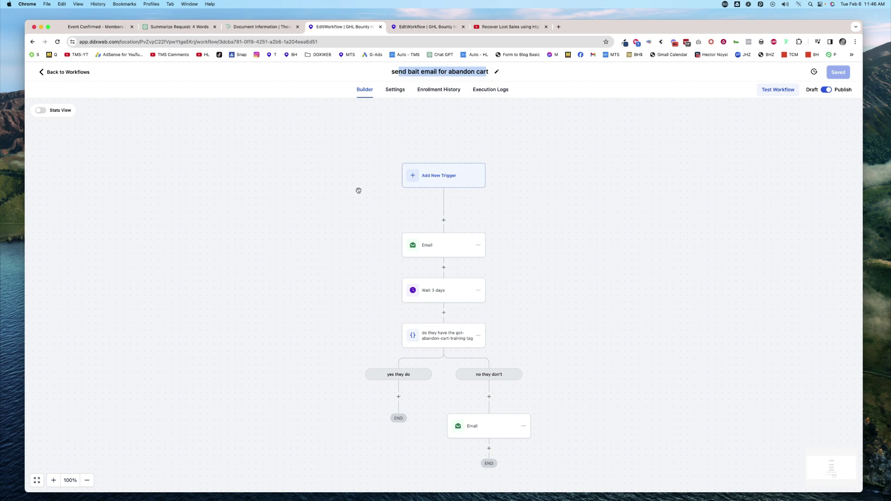
Review the first email's subject and its reply-with-'abandon cart' message, then close its settings.
{"action": "left_click", "coordinate": [433, 247]}
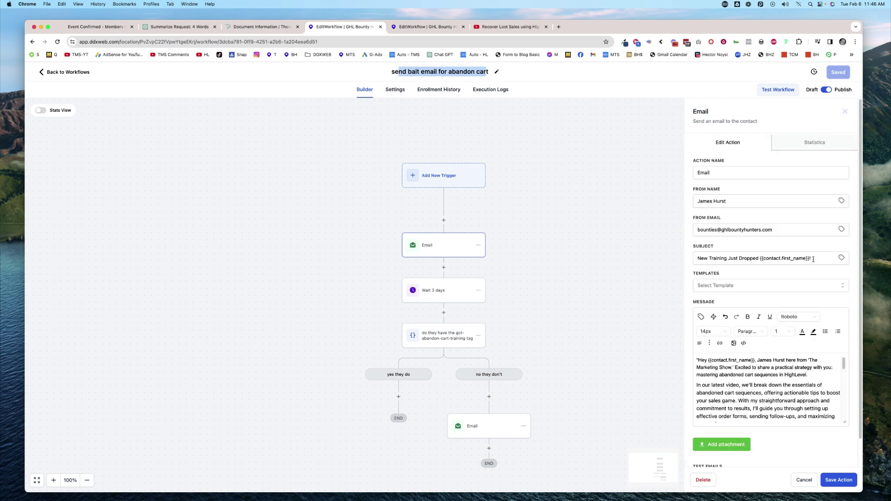
{"action": "scroll", "coordinate": [810, 246], "scroll_direction": "down", "scroll_amount": 1}
{"action": "left_click_drag", "start_coordinate": [811, 253], "coordinate": [704, 253]}
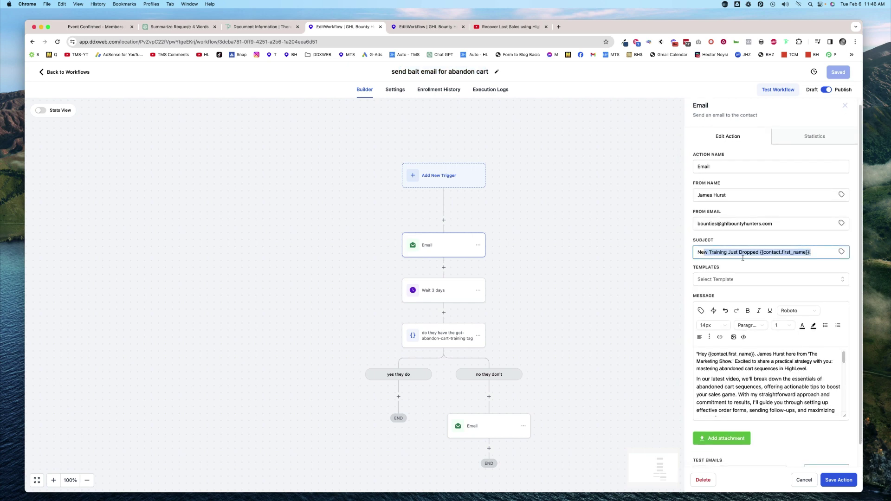
{"action": "scroll", "coordinate": [765, 353], "scroll_direction": "down", "scroll_amount": 5}
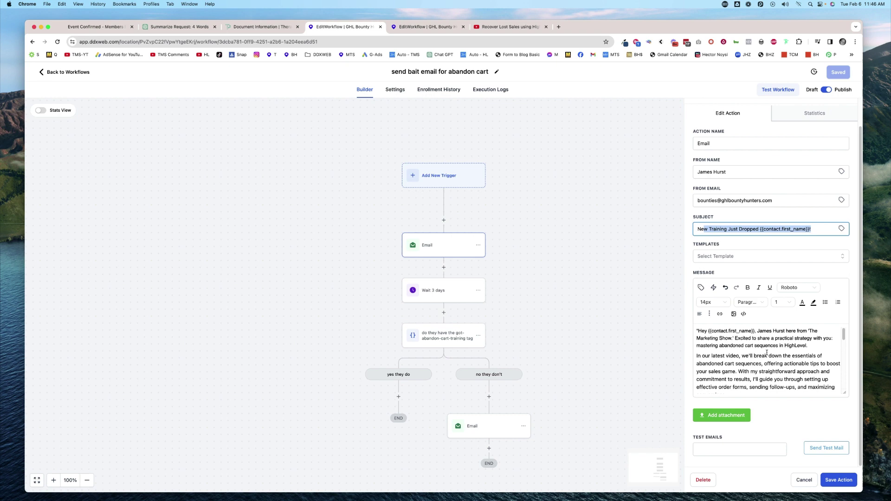
{"action": "scroll", "coordinate": [711, 350], "scroll_direction": "down", "scroll_amount": 3}
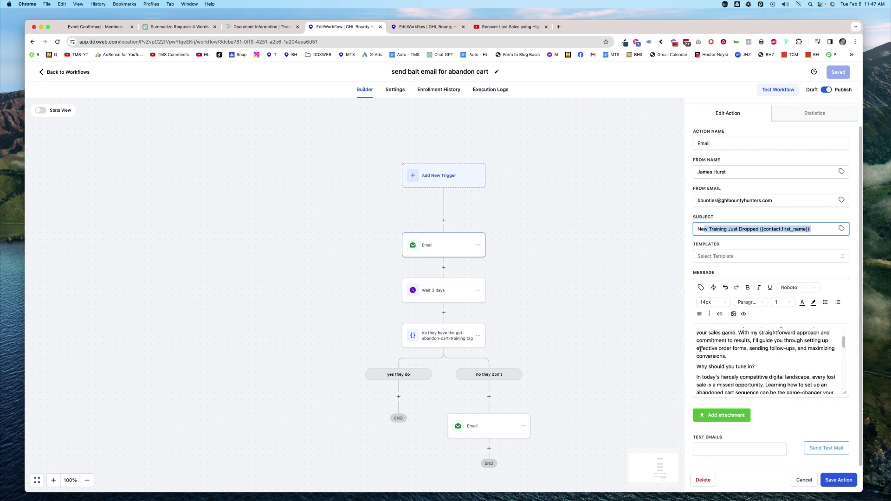
{"action": "scroll", "coordinate": [747, 362], "scroll_direction": "down", "scroll_amount": 6}
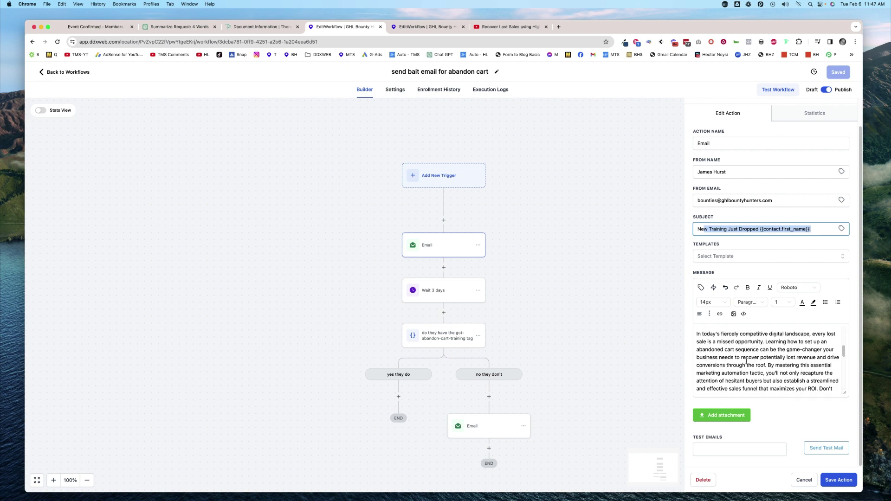
{"action": "left_click_drag", "start_coordinate": [777, 366], "coordinate": [825, 376]}
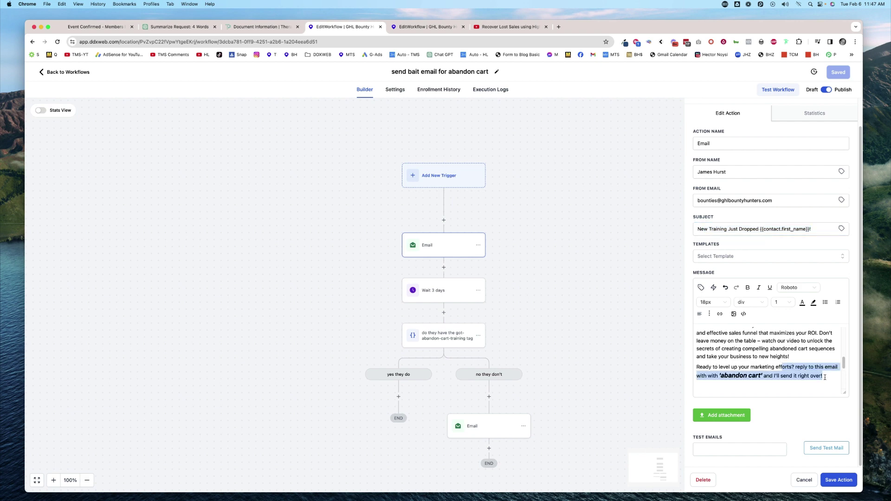
{"action": "scroll", "coordinate": [792, 365], "scroll_direction": "down", "scroll_amount": 5}
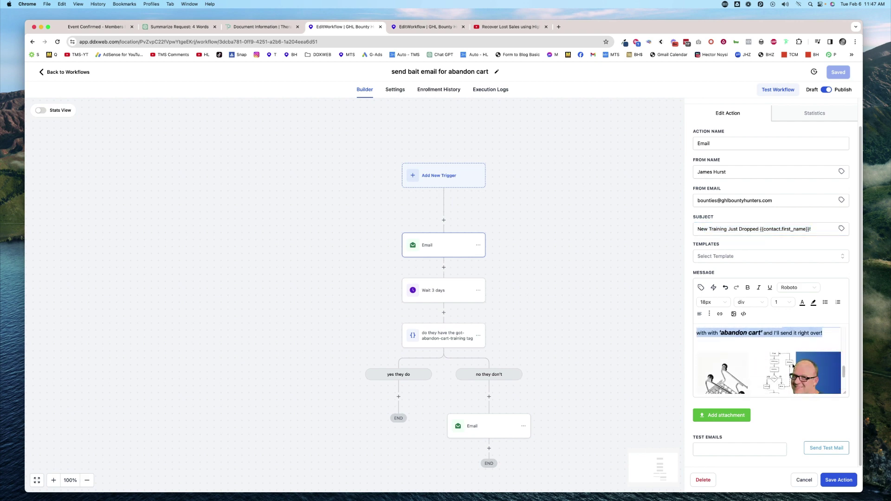
{"action": "scroll", "coordinate": [785, 355], "scroll_direction": "down", "scroll_amount": 5}
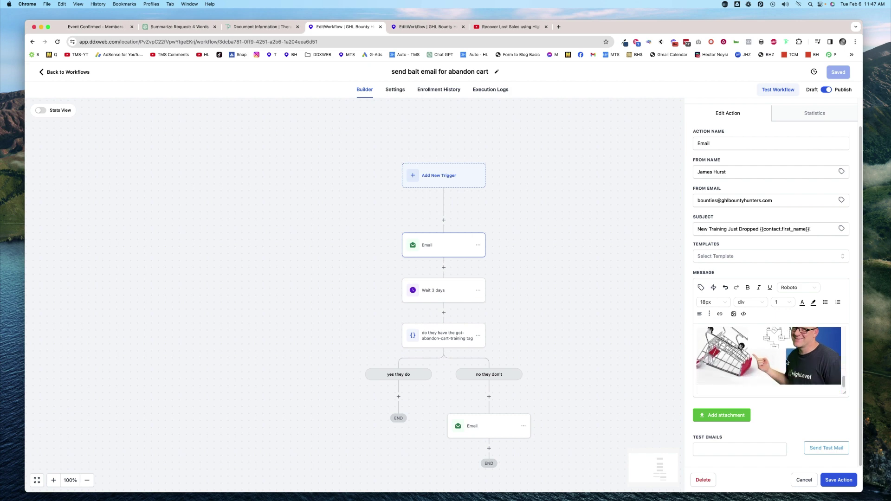
{"action": "scroll", "coordinate": [786, 362], "scroll_direction": "up", "scroll_amount": 5}
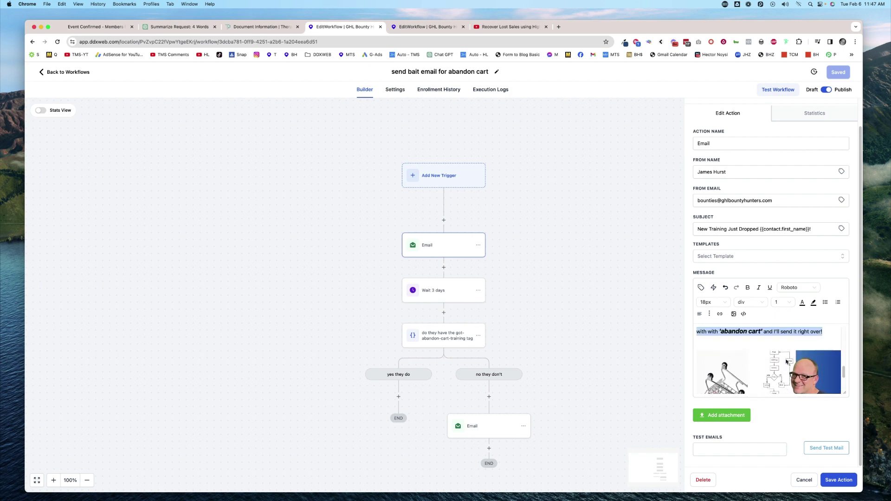
{"action": "scroll", "coordinate": [787, 361], "scroll_direction": "up", "scroll_amount": 2}
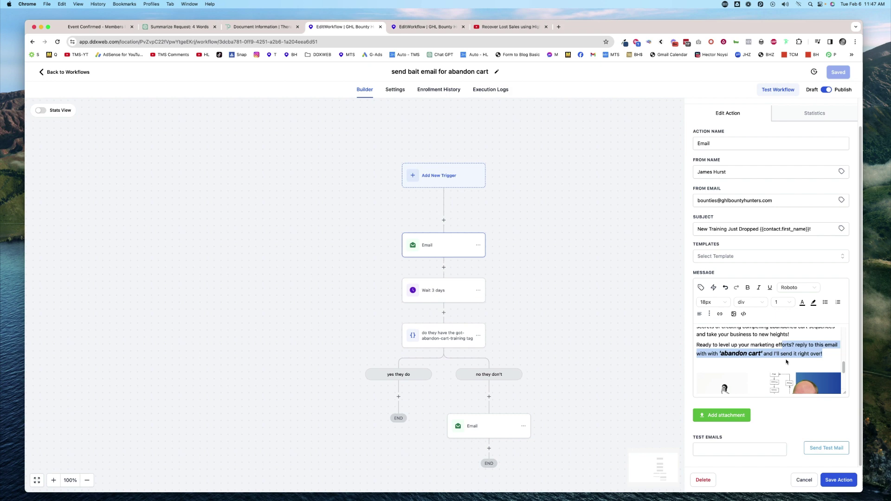
{"action": "left_click", "coordinate": [591, 261]}
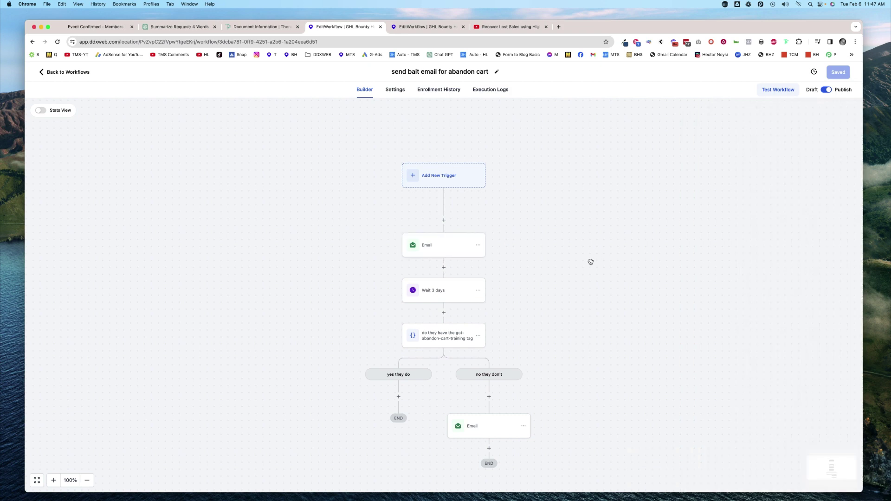
Inspect the Wait 3 days step and the tag-check condition's settings.
{"action": "left_click", "coordinate": [437, 295]}
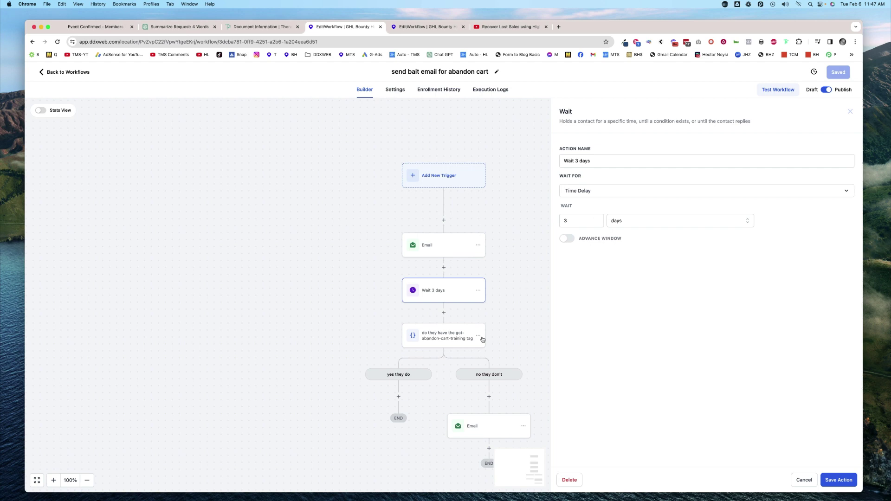
{"action": "left_click", "coordinate": [441, 337]}
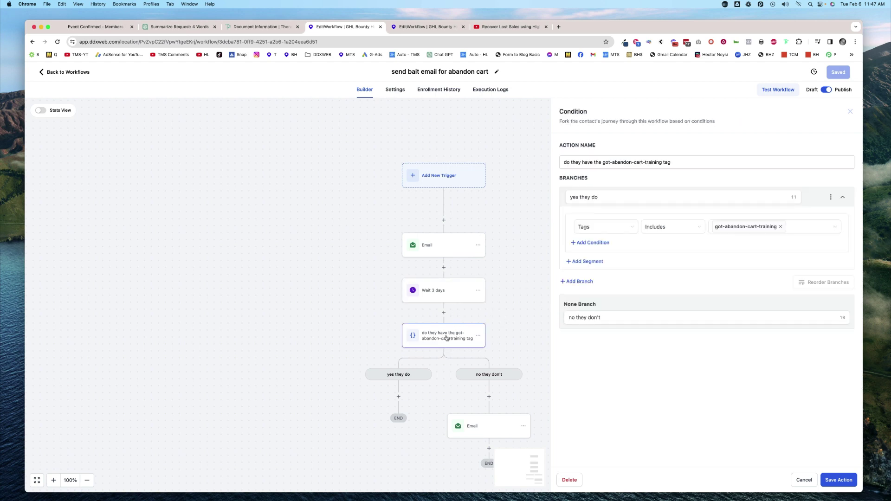
{"action": "left_click_drag", "start_coordinate": [574, 164], "coordinate": [676, 166]}
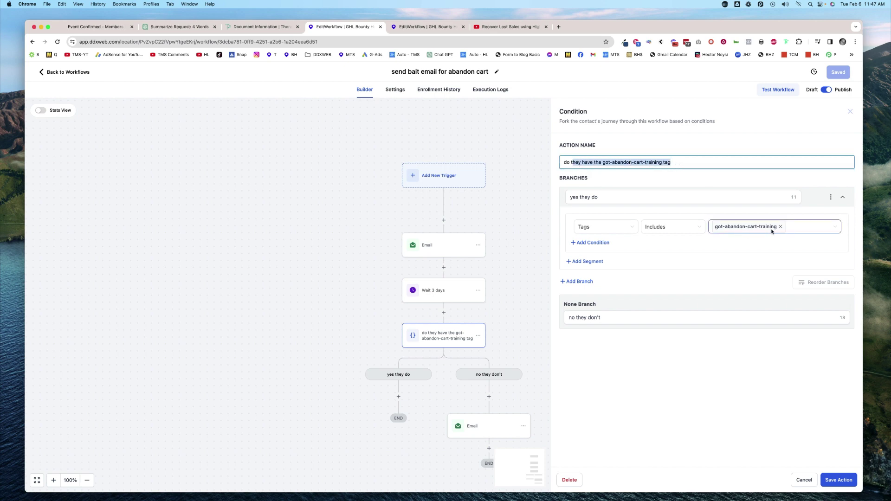
{"action": "left_click", "coordinate": [318, 248]}
Review the no-branch email 'Last Call {{contact.first_name}}!' and close it unchanged.
{"action": "scroll", "coordinate": [381, 302], "scroll_direction": "down", "scroll_amount": 2}
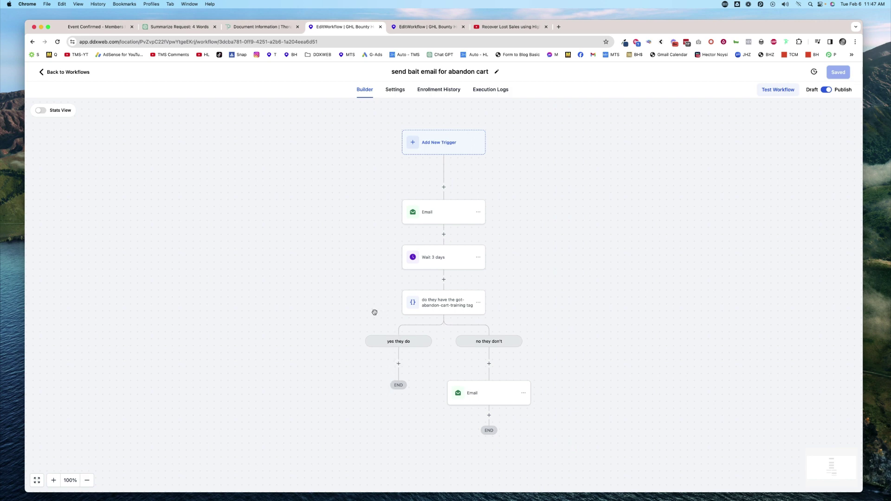
{"action": "scroll", "coordinate": [557, 295], "scroll_direction": "down", "scroll_amount": 1}
{"action": "scroll", "coordinate": [557, 296], "scroll_direction": "down", "scroll_amount": 1}
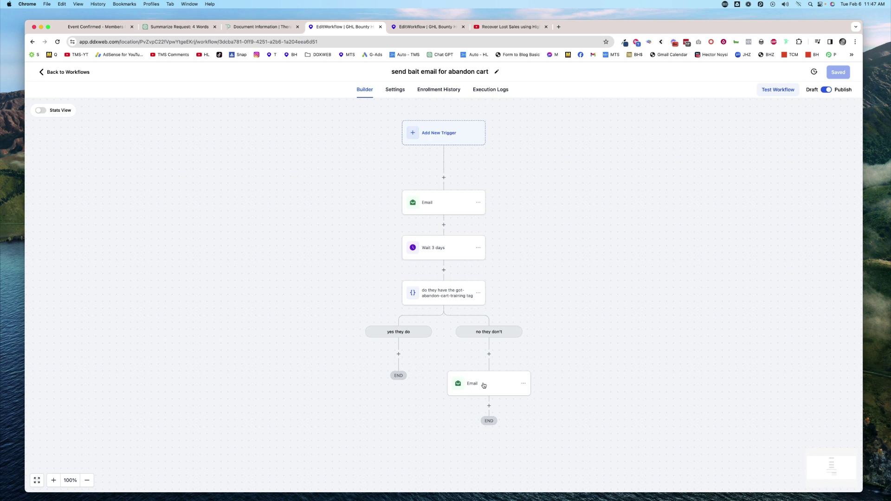
{"action": "left_click", "coordinate": [483, 384]}
{"action": "scroll", "coordinate": [781, 388], "scroll_direction": "down", "scroll_amount": 10}
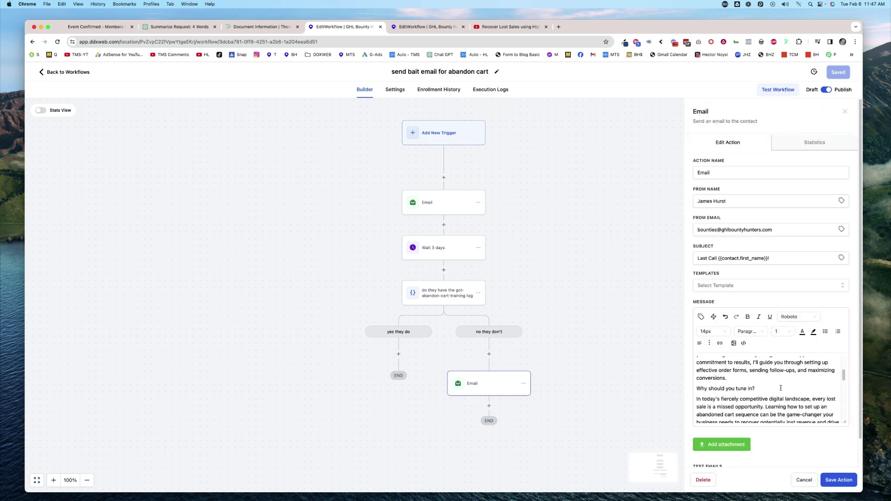
{"action": "scroll", "coordinate": [782, 388], "scroll_direction": "down", "scroll_amount": 3}
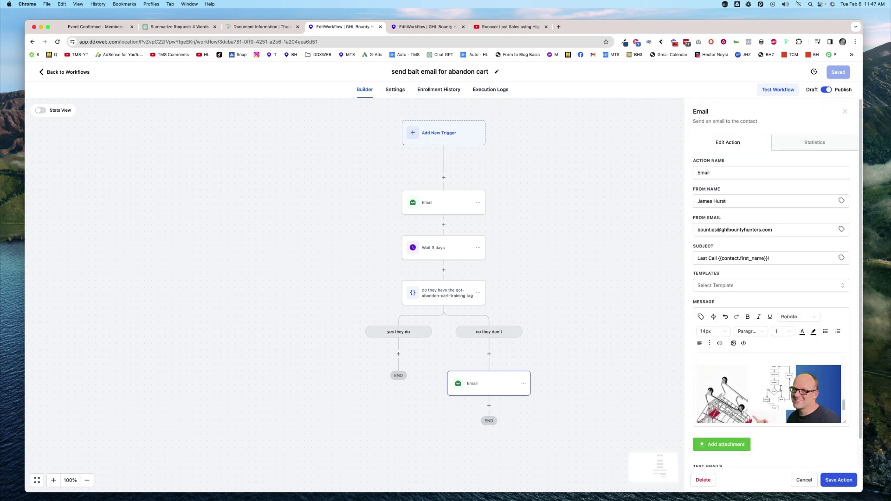
{"action": "scroll", "coordinate": [781, 388], "scroll_direction": "up", "scroll_amount": 3}
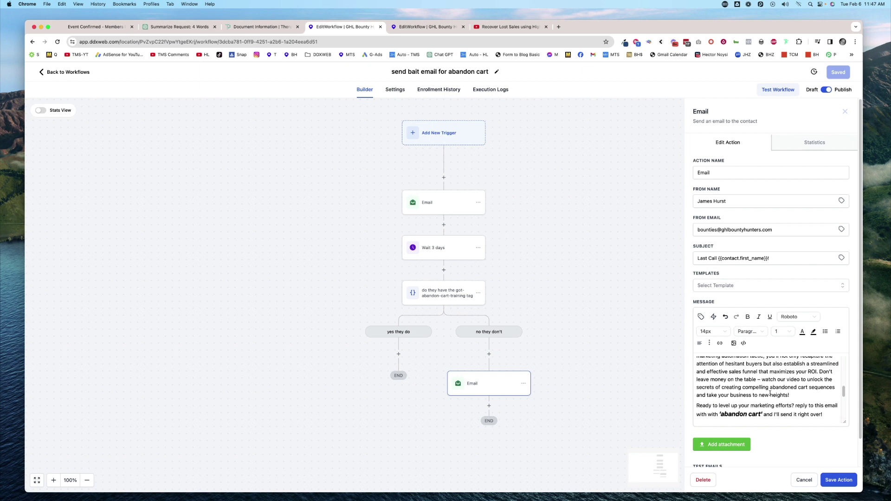
{"action": "left_click", "coordinate": [606, 262]}
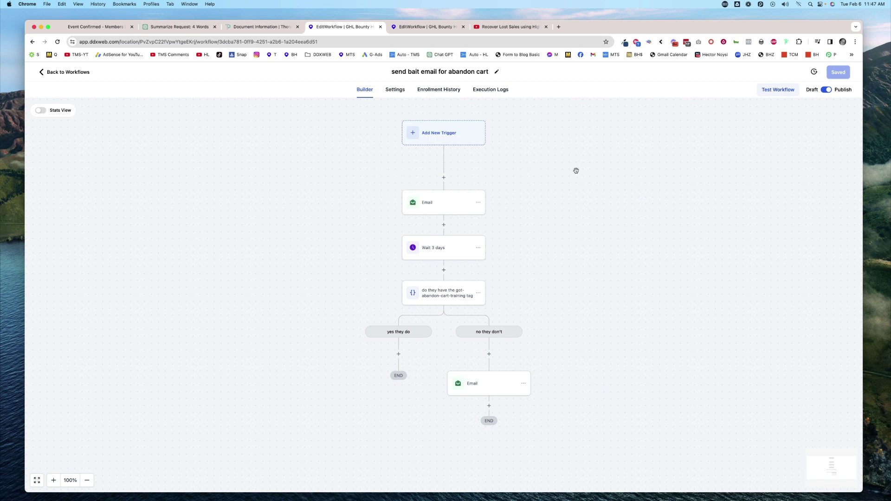
Run a test of the bait-email workflow on a contact chosen in Select Contact.
{"action": "left_click", "coordinate": [784, 95]}
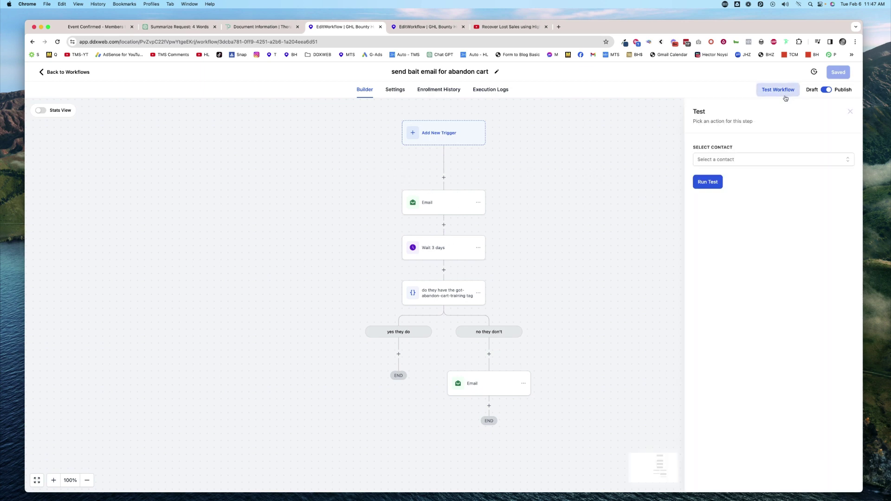
{"action": "left_click", "coordinate": [738, 160]}
{"action": "left_click", "coordinate": [724, 201]}
{"action": "left_click", "coordinate": [709, 184]}
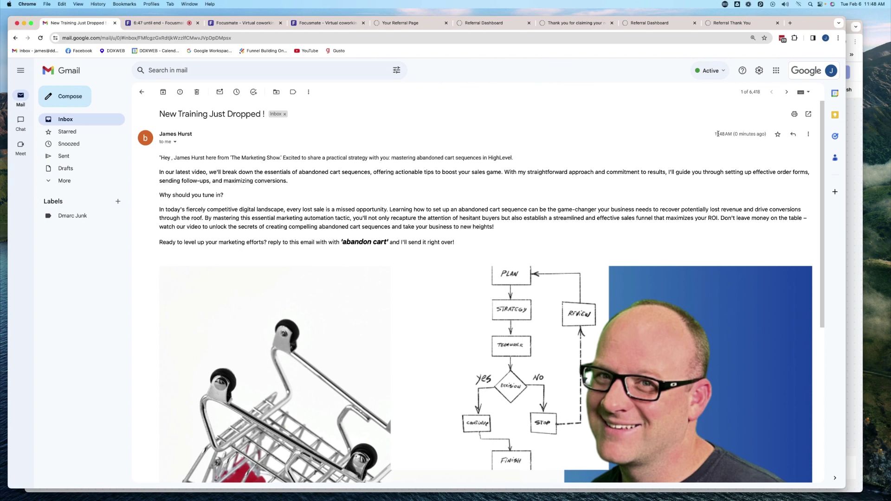
{"action": "left_click_drag", "start_coordinate": [718, 134], "coordinate": [751, 134]}
{"action": "scroll", "coordinate": [175, 157], "scroll_direction": "down", "scroll_amount": 1}
{"action": "left_click_drag", "start_coordinate": [166, 151], "coordinate": [514, 151]}
{"action": "scroll", "coordinate": [390, 279], "scroll_direction": "down", "scroll_amount": 5}
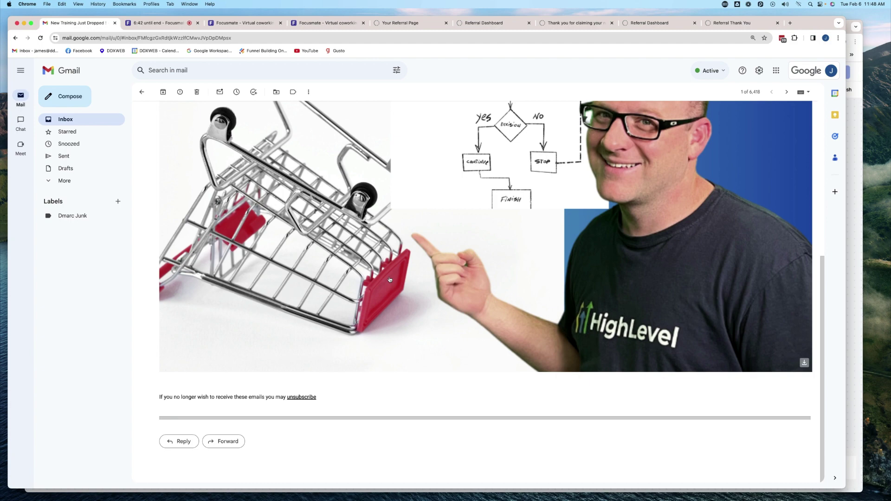
{"action": "scroll", "coordinate": [408, 235], "scroll_direction": "up", "scroll_amount": 5}
{"action": "scroll", "coordinate": [401, 226], "scroll_direction": "down", "scroll_amount": 6}
Reply 'abandon cart' to the 'New Training Just Dropped !' email.
{"action": "left_click", "coordinate": [182, 442]}
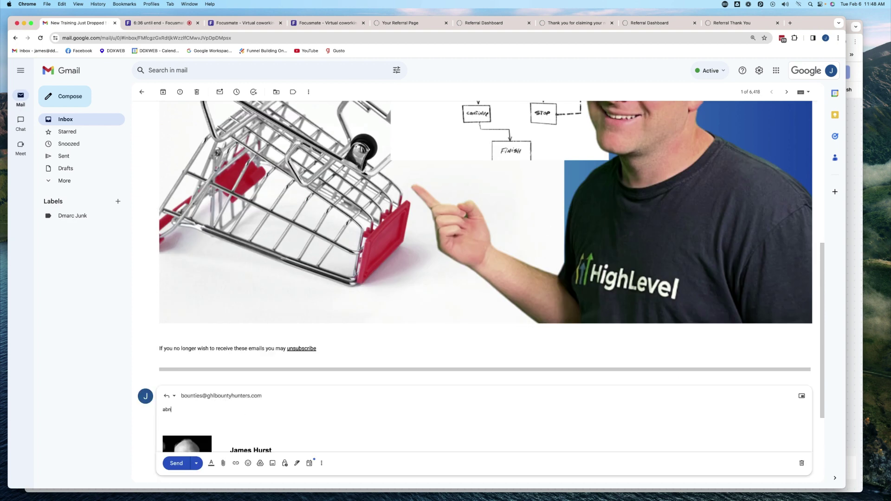
{"action": "type", "text": "abandon d"}
{"action": "left_click", "coordinate": [176, 463]}
{"action": "scroll", "coordinate": [357, 311], "scroll_direction": "up", "scroll_amount": 5}
{"action": "scroll", "coordinate": [358, 310], "scroll_direction": "up", "scroll_amount": 1}
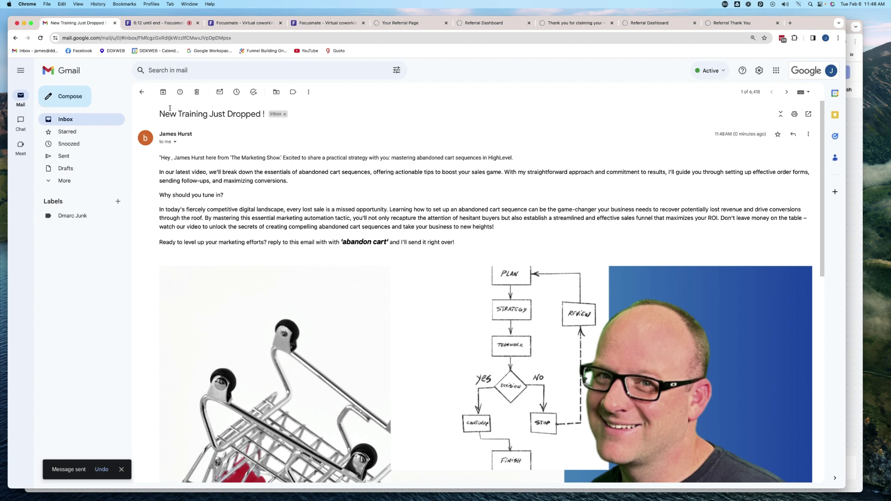
{"action": "key", "text": "ctrl+Right"}
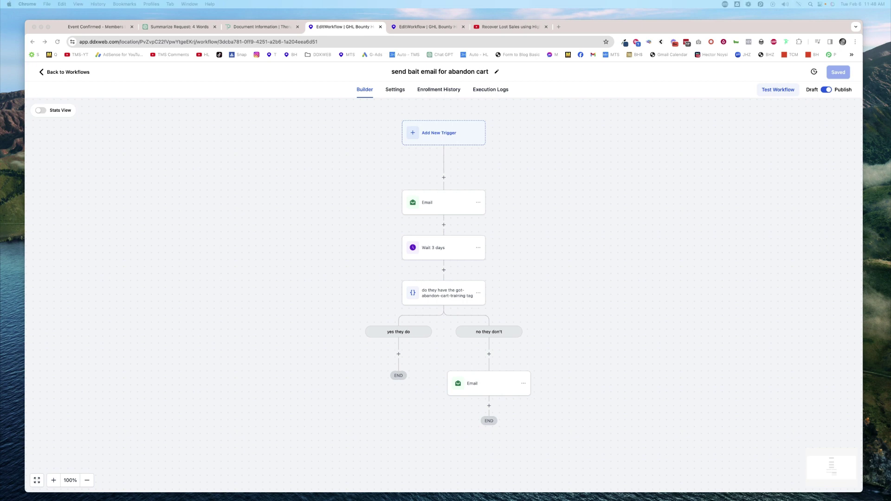
Switch to the 'deliver abandon cart training' workflow.
{"action": "left_click", "coordinate": [425, 28]}
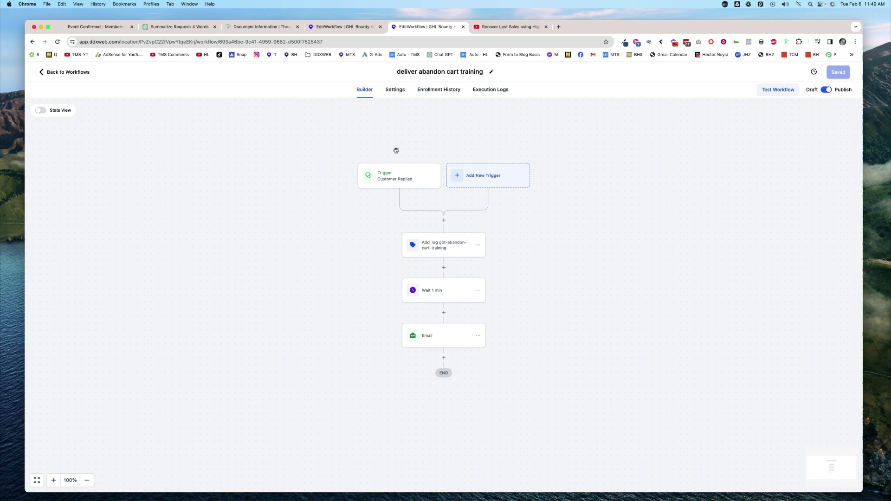
{"action": "left_click_drag", "start_coordinate": [404, 75], "coordinate": [396, 135]}
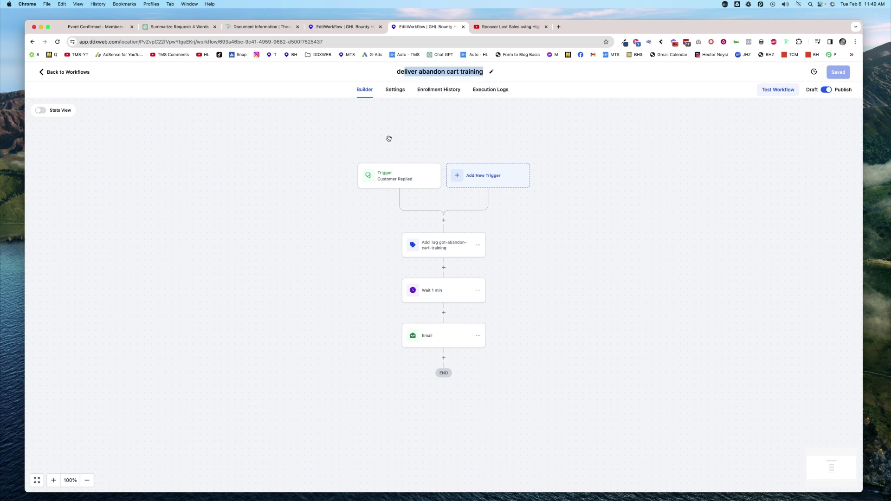
{"action": "key", "text": "ctrl+Up"}
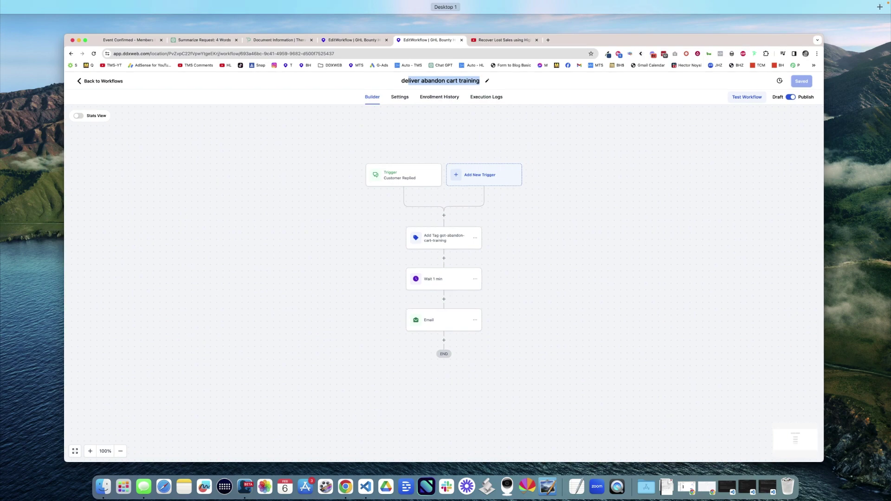
{"action": "key", "text": "Escape"}
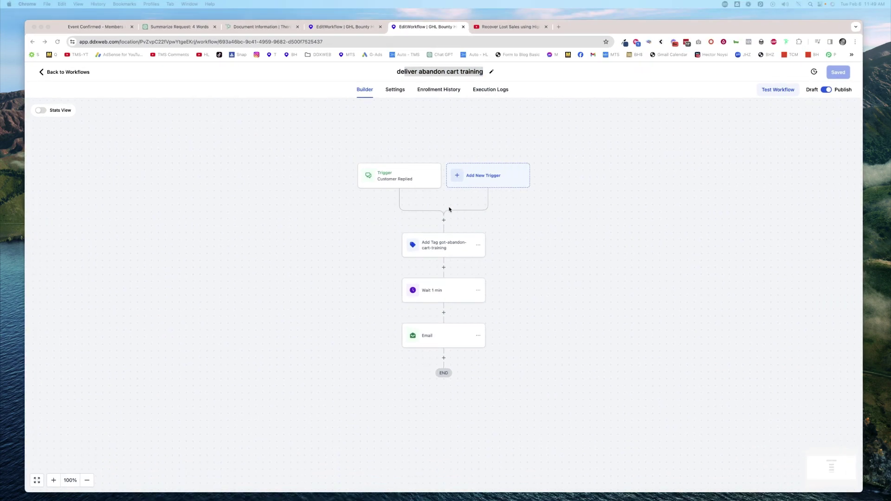
Confirm the Customer Replied trigger filters on replies to 'send bait email for abandon cart'.
{"action": "left_click", "coordinate": [387, 179]}
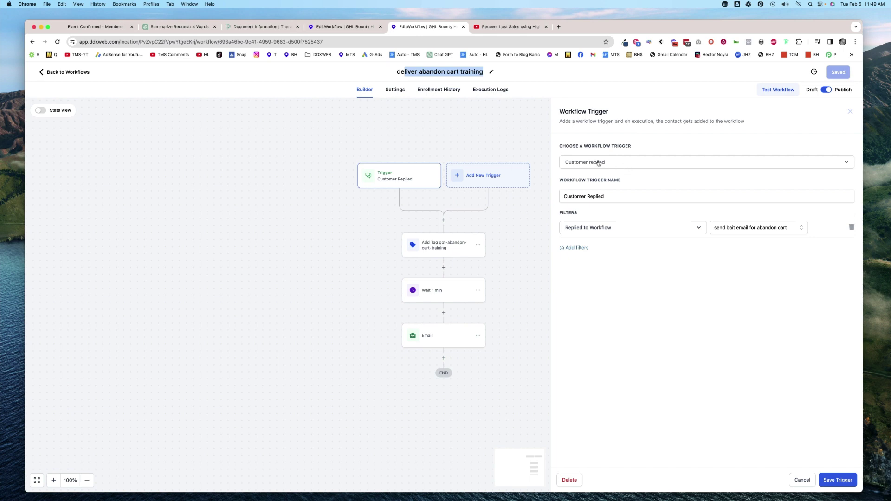
{"action": "left_click", "coordinate": [606, 229]}
{"action": "left_click", "coordinate": [774, 251]}
{"action": "left_click", "coordinate": [790, 228]}
{"action": "scroll", "coordinate": [780, 327], "scroll_direction": "down", "scroll_amount": 5}
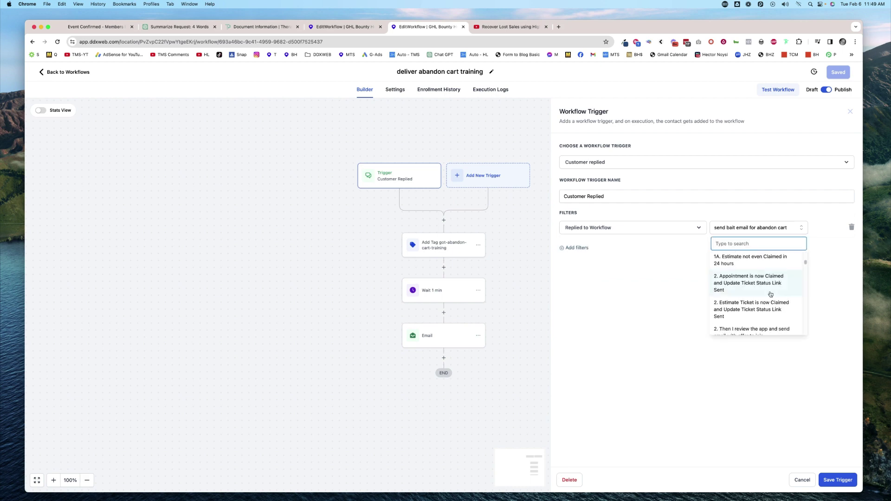
{"action": "left_click", "coordinate": [670, 275]}
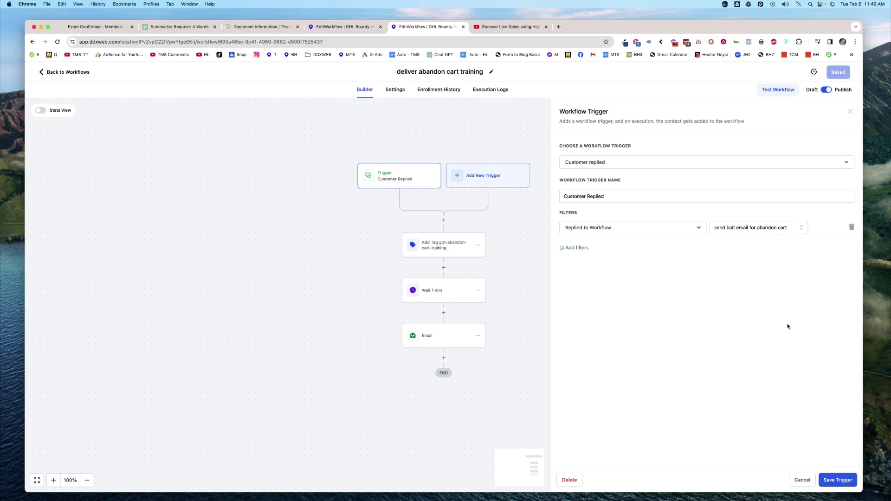
{"action": "left_click", "coordinate": [803, 481]}
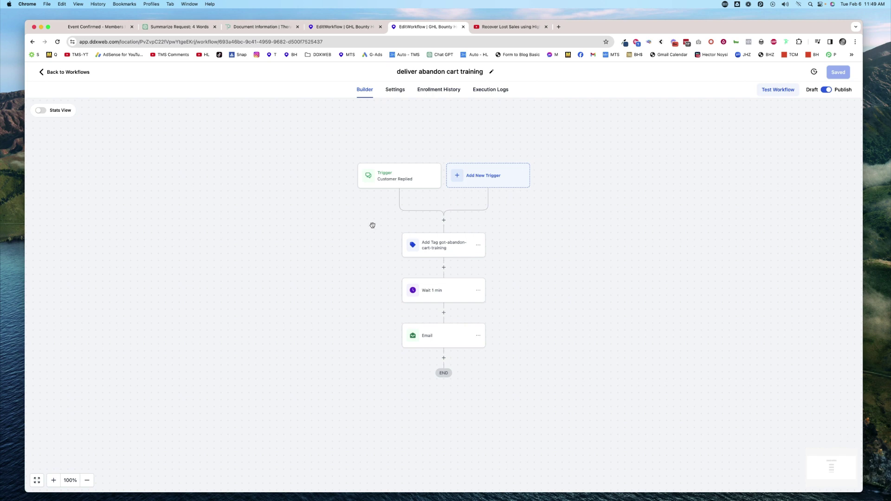
Check the contact waiting at the 1-minute wait, then open the 'got-abandon-cart-training' Add Tag step.
{"action": "left_click", "coordinate": [439, 89]}
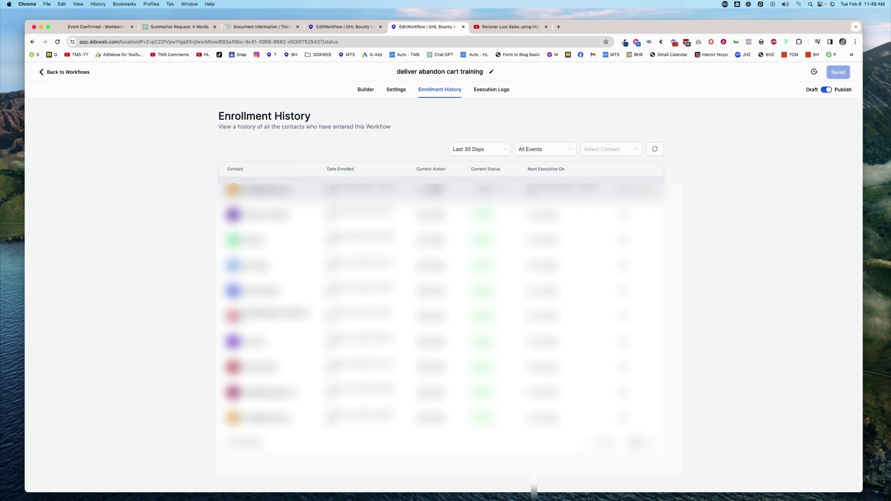
{"action": "left_click", "coordinate": [365, 89]}
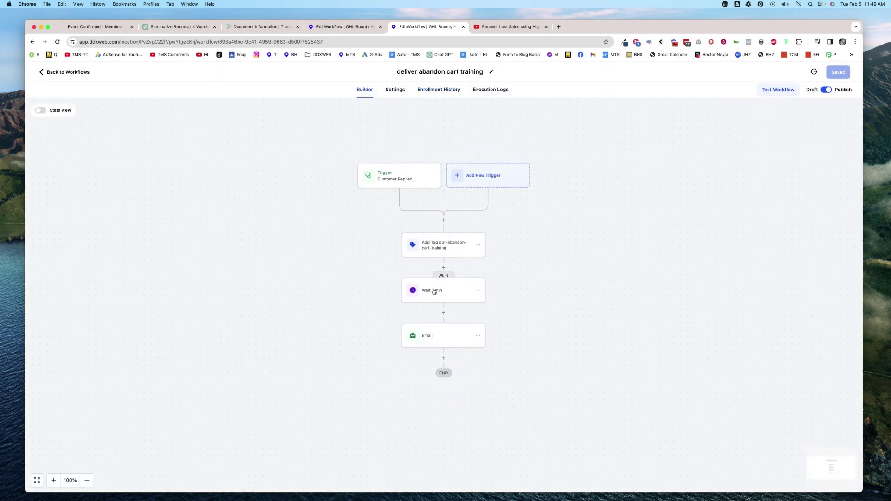
{"action": "left_click", "coordinate": [444, 276]}
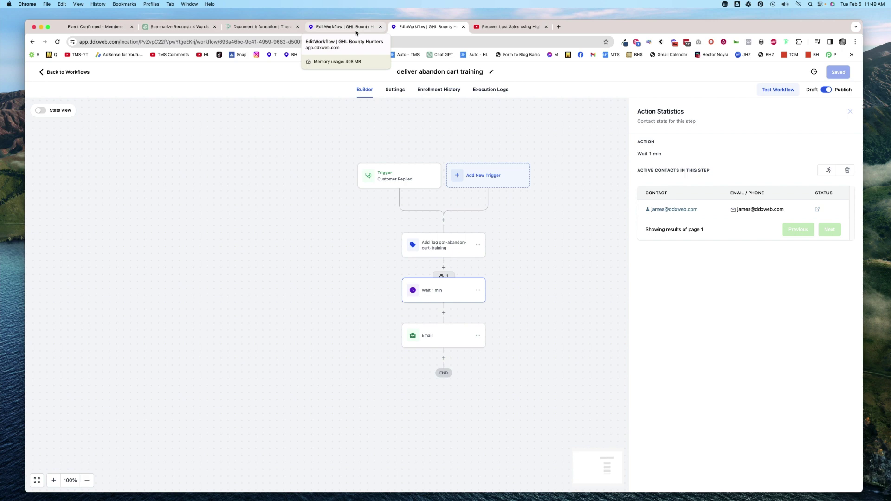
{"action": "left_click", "coordinate": [443, 247]}
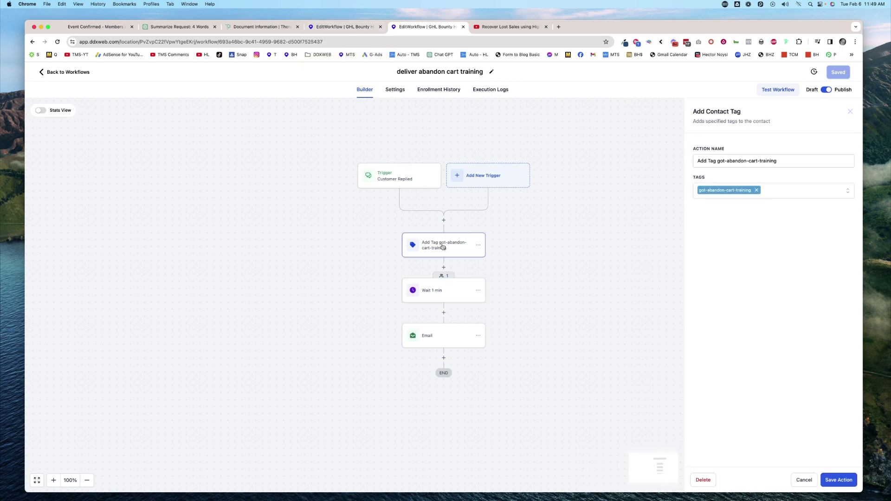
Review the Wait 1 min step and the 'Here is the training!' email's message.
{"action": "left_click", "coordinate": [436, 293]}
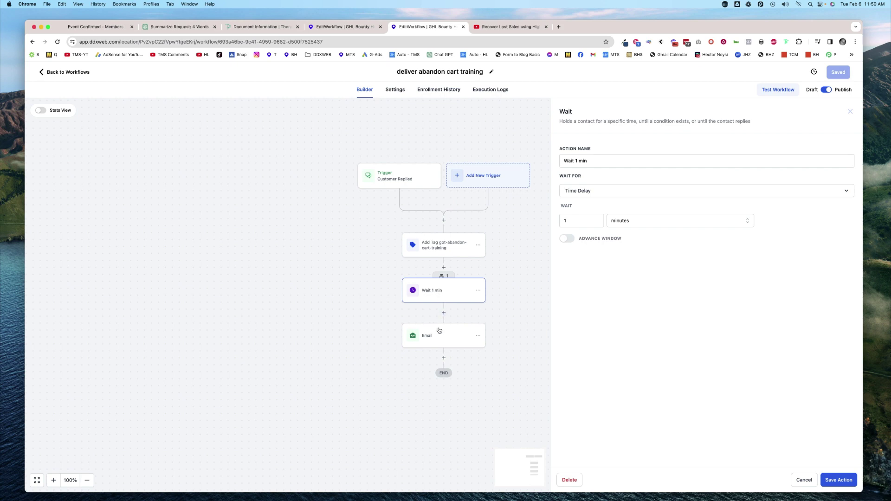
{"action": "left_click", "coordinate": [437, 338]}
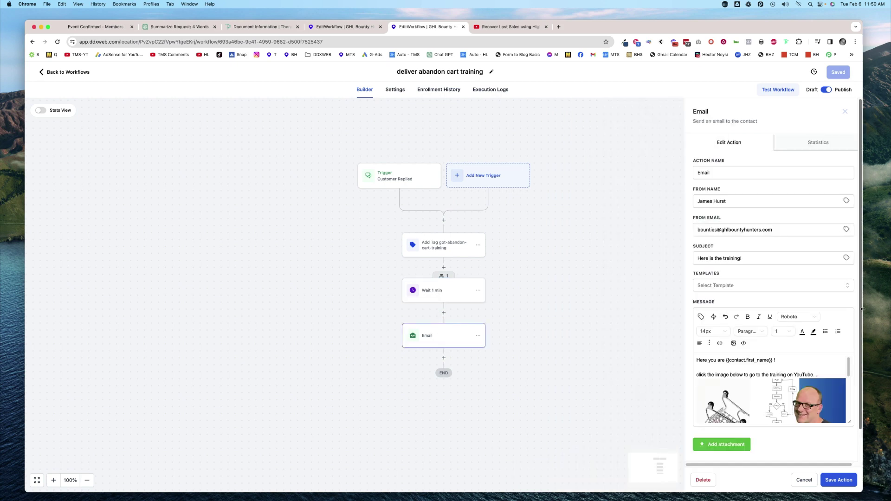
{"action": "left_click_drag", "start_coordinate": [721, 360], "coordinate": [773, 367]}
{"action": "scroll", "coordinate": [744, 381], "scroll_direction": "down", "scroll_amount": 1}
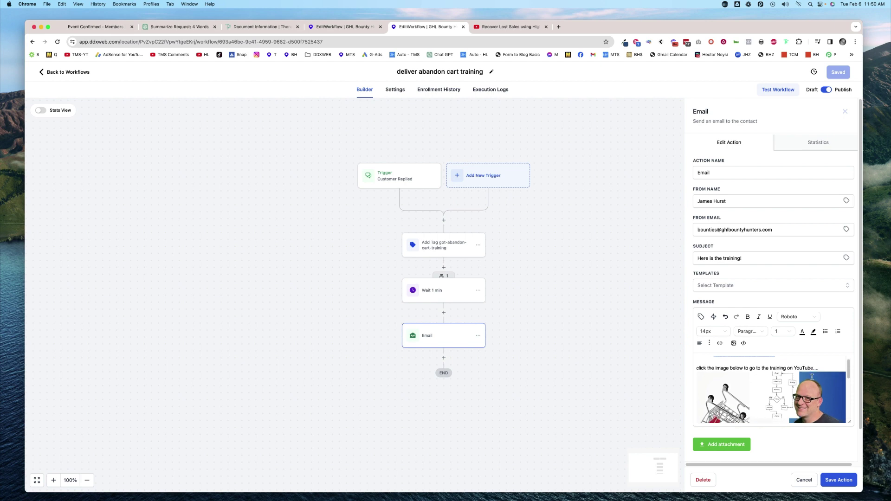
Copy the YouTube link behind the email's training image and open a new tab.
{"action": "left_click", "coordinate": [784, 396]}
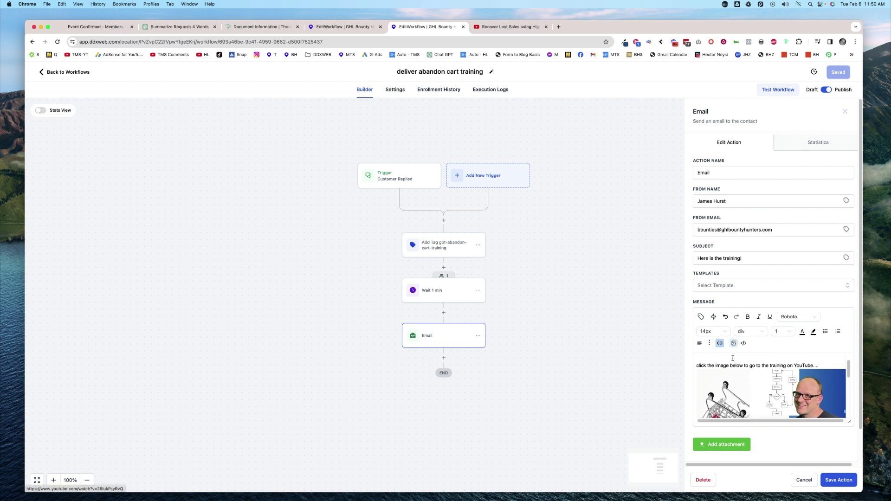
{"action": "left_click", "coordinate": [720, 343]}
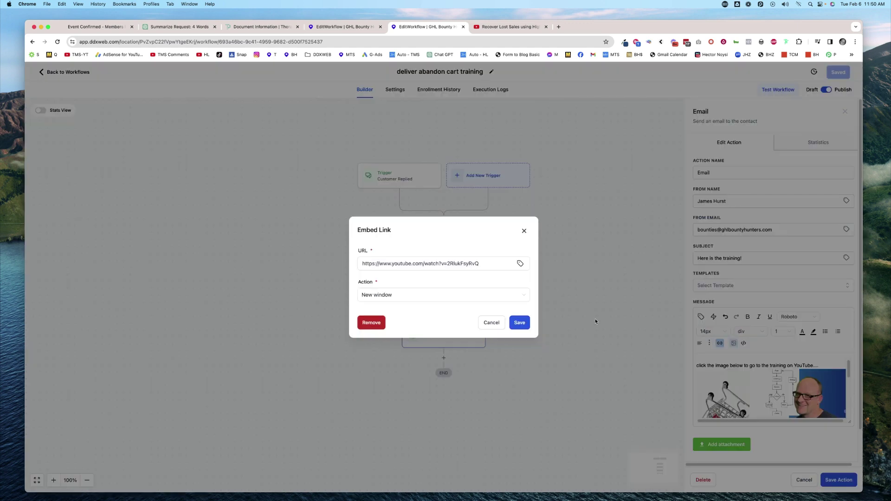
{"action": "triple_click", "coordinate": [442, 260]}
{"action": "key", "text": "super+c"}
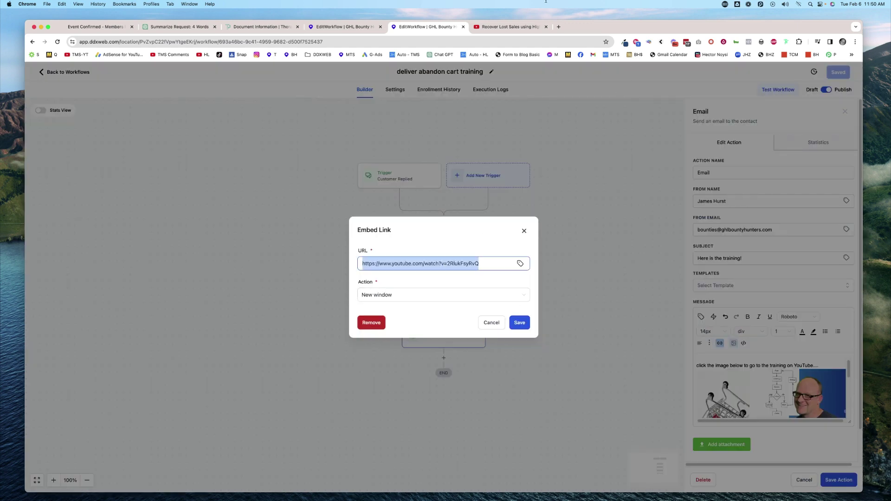
{"action": "left_click", "coordinate": [558, 26]}
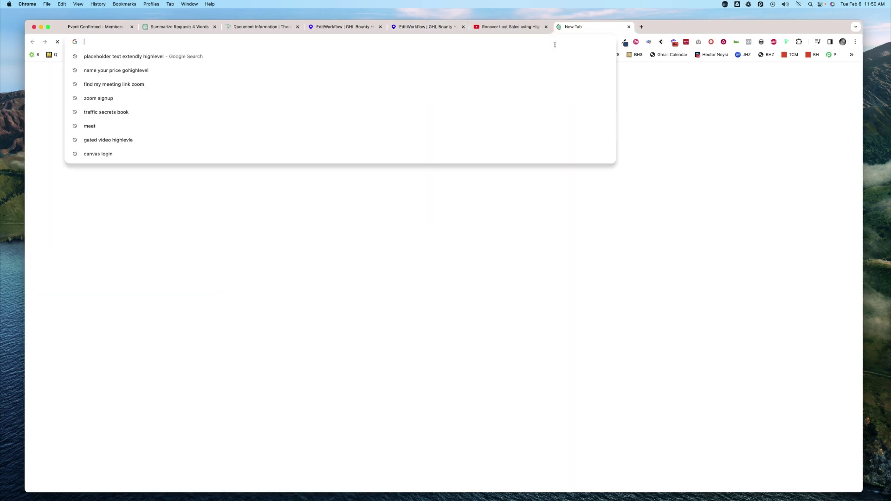
Load the copied link to verify the 7:07 abandon-cart training video, pause it, and return to the workflow.
{"action": "key", "text": "super+v"}
{"action": "key", "text": "Return"}
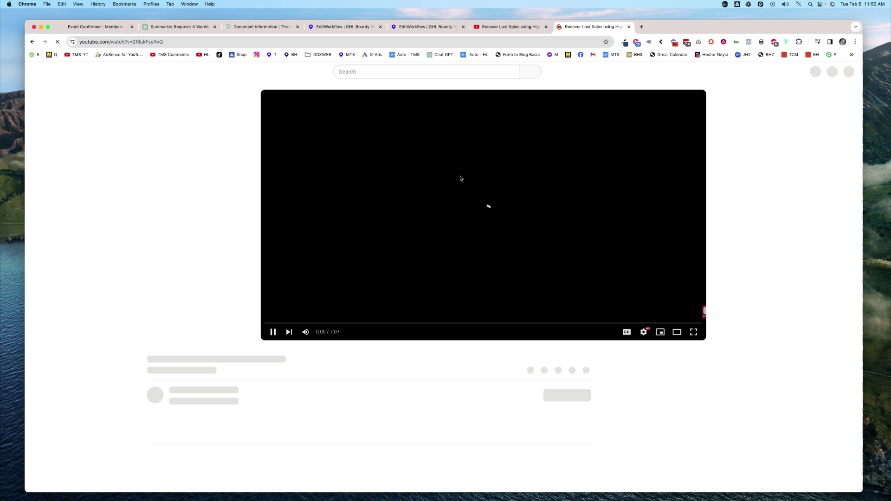
{"action": "left_click", "coordinate": [518, 95]}
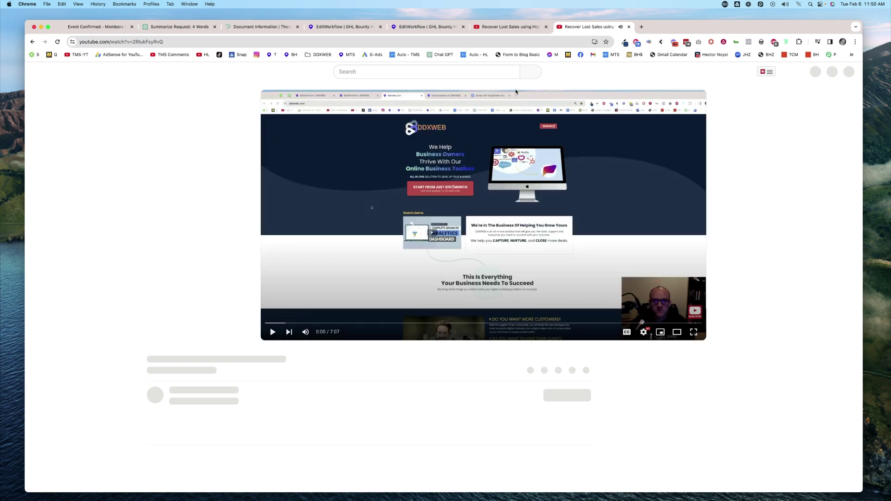
{"action": "left_click", "coordinate": [422, 26]}
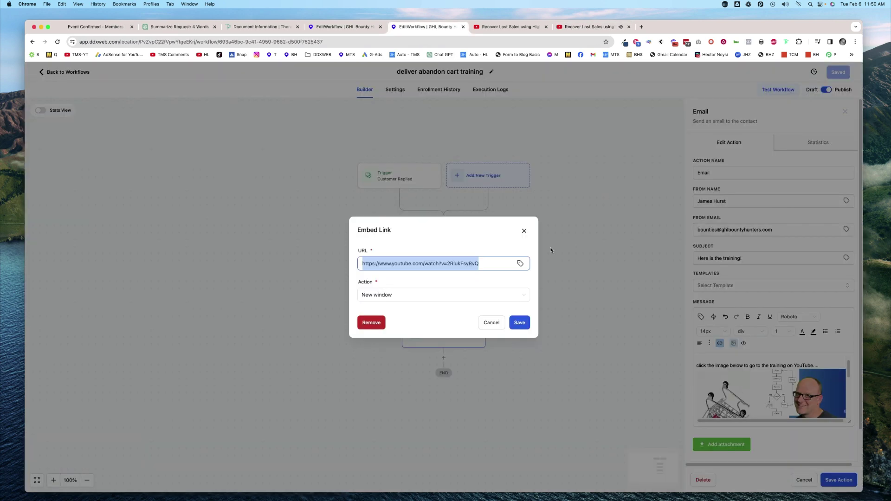
Cancel the Embed Link and Email step without changes, reload, and return to the Workflow List.
{"action": "left_click", "coordinate": [491, 324]}
{"action": "scroll", "coordinate": [794, 398], "scroll_direction": "down", "scroll_amount": 5}
{"action": "scroll", "coordinate": [796, 399], "scroll_direction": "up", "scroll_amount": 5}
{"action": "left_click", "coordinate": [799, 479]}
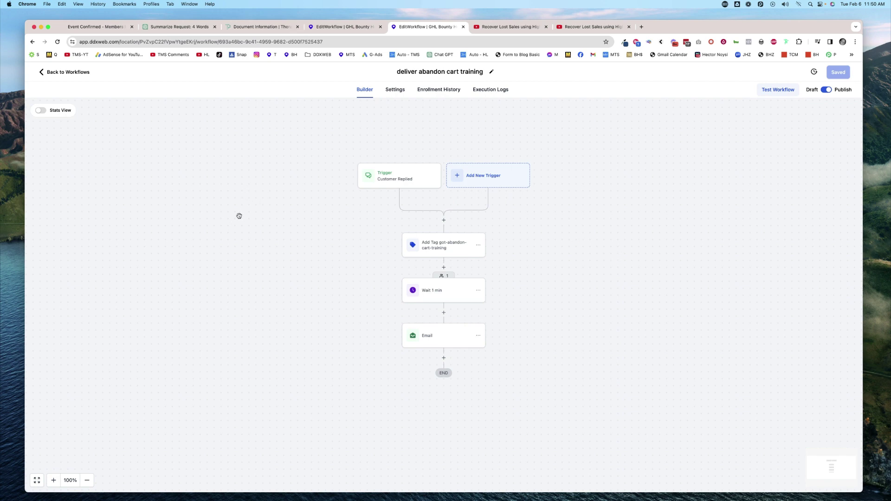
{"action": "left_click", "coordinate": [57, 41]}
{"action": "left_click", "coordinate": [54, 74]}
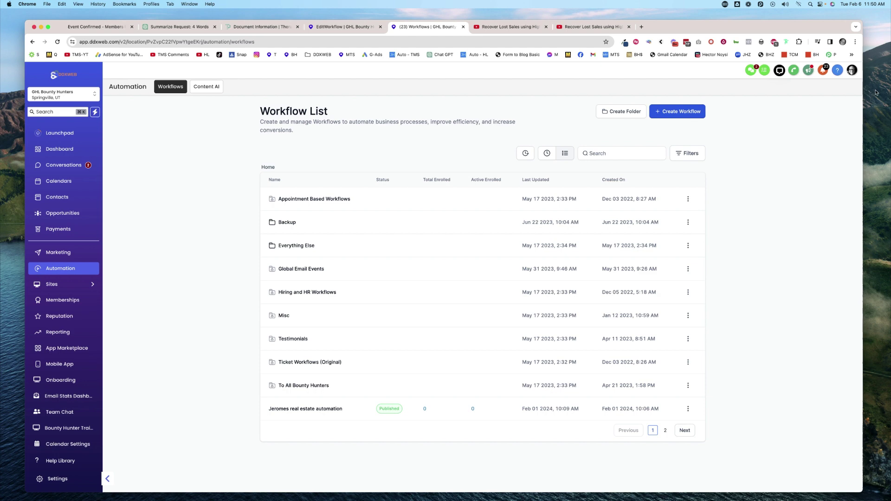
Turn on Privacy Mode, then select all 367 contacts in the Contacts list.
{"action": "left_click", "coordinate": [852, 70]}
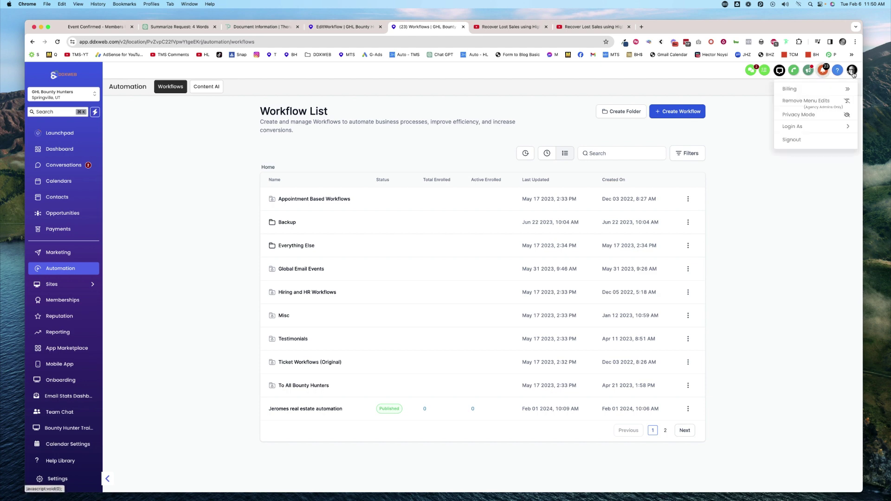
{"action": "left_click", "coordinate": [806, 116]}
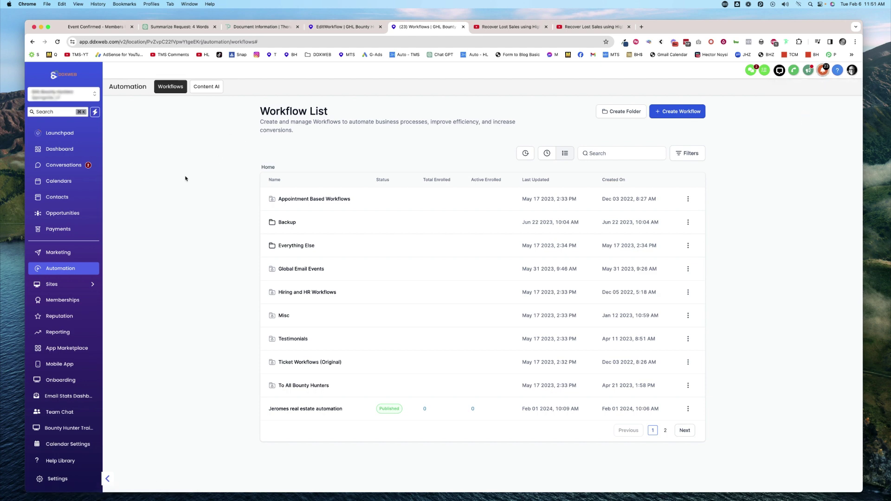
{"action": "left_click", "coordinate": [57, 197]}
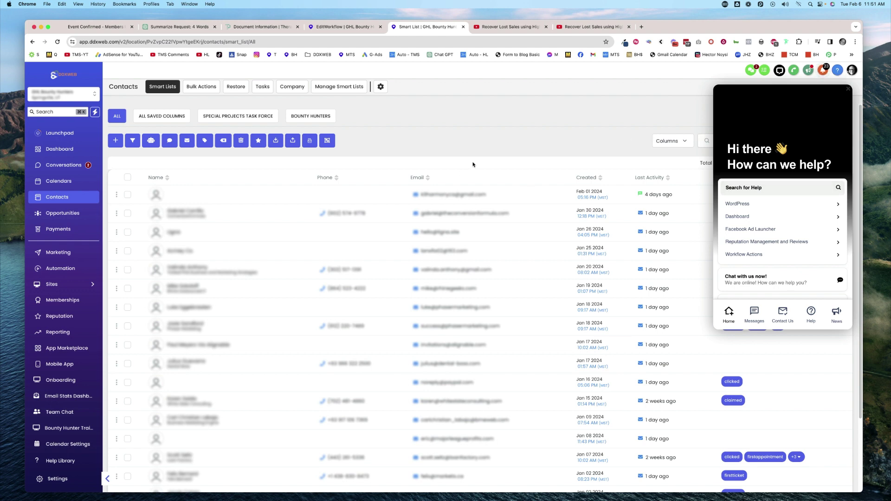
{"action": "left_click", "coordinate": [127, 178]}
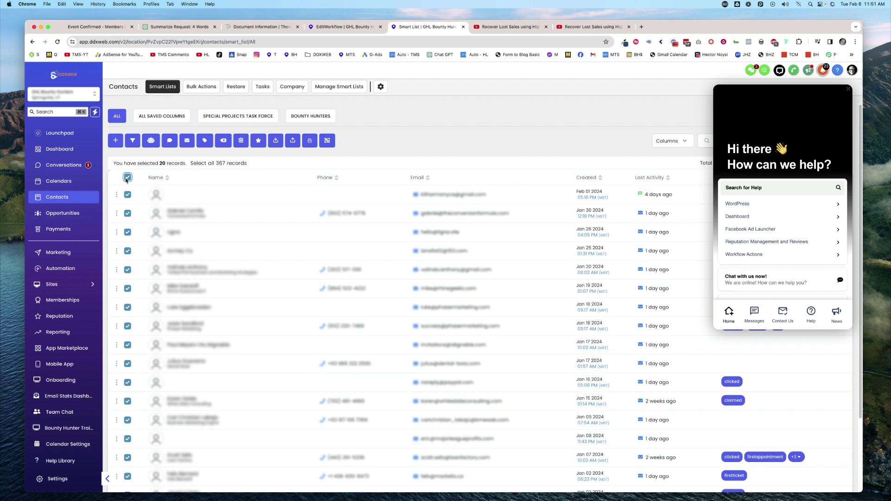
{"action": "left_click", "coordinate": [229, 167]}
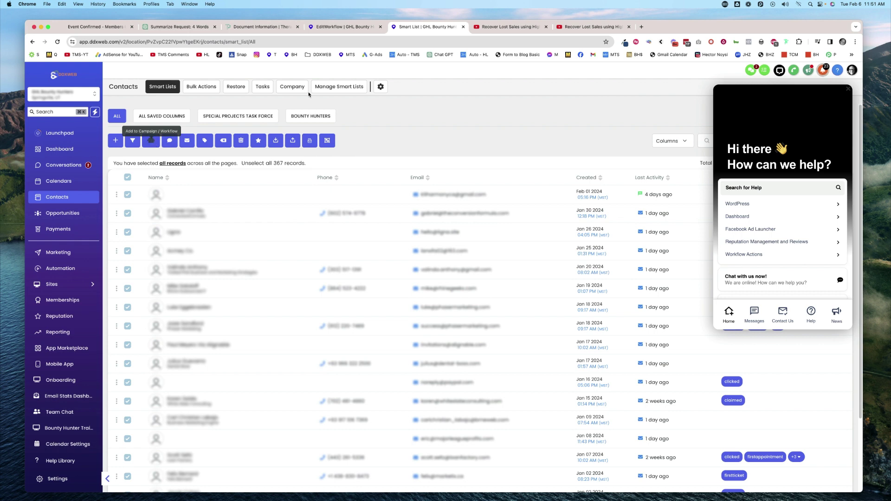
Start adding the selected contacts to a workflow, searching for 'send bait'.
{"action": "left_click", "coordinate": [355, 29]}
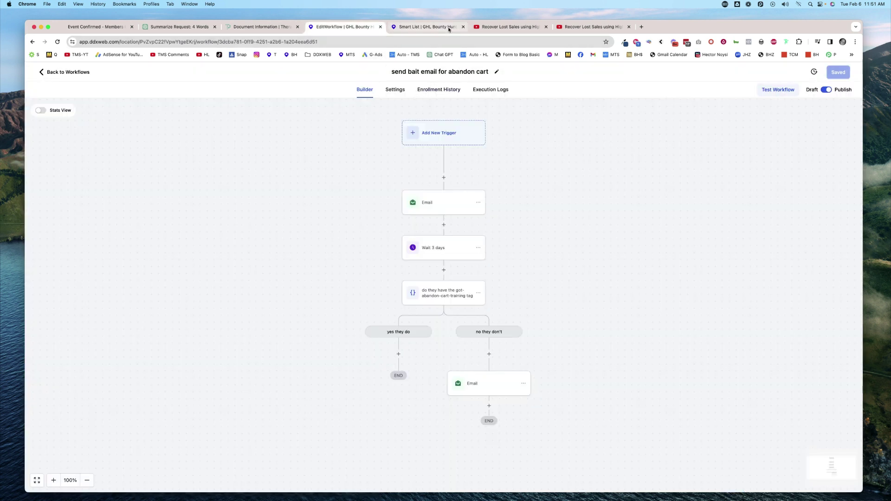
{"action": "left_click", "coordinate": [420, 26]}
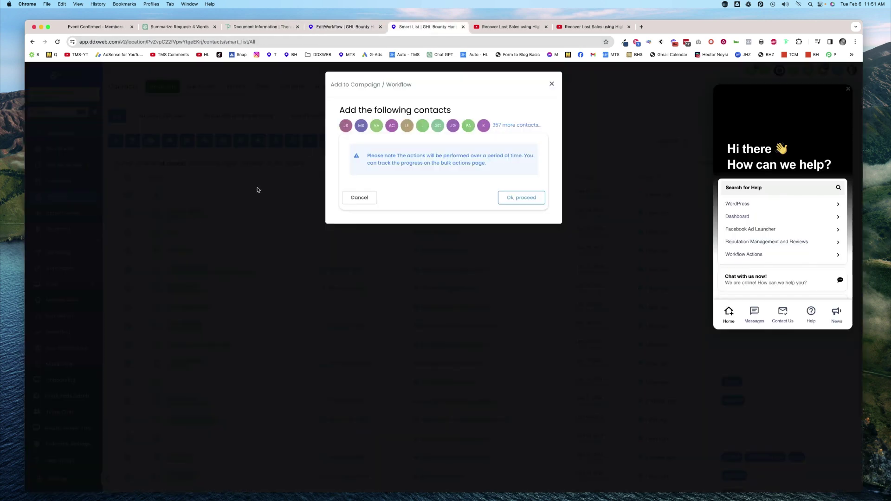
{"action": "left_click", "coordinate": [513, 199]}
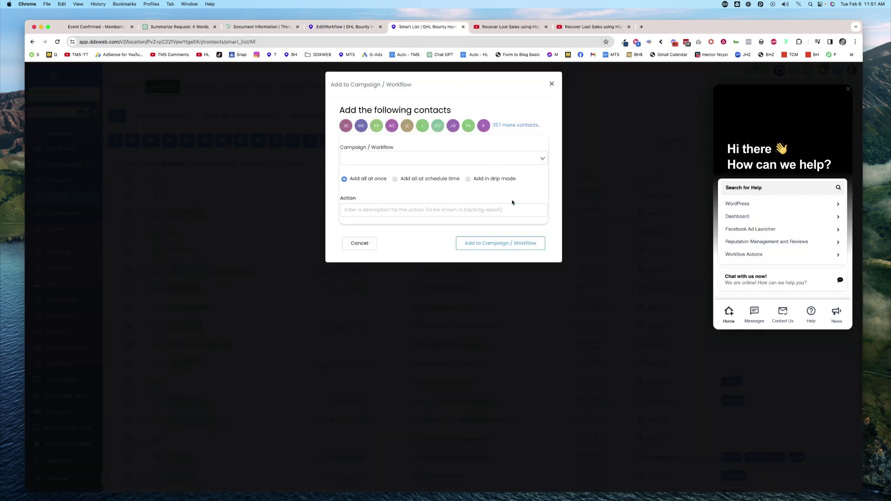
{"action": "left_click", "coordinate": [412, 162]}
{"action": "type", "text": "send bait"}
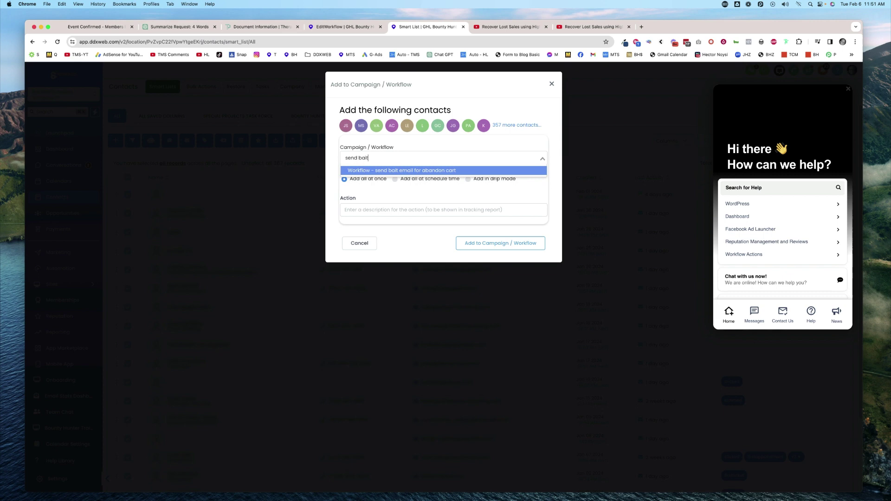